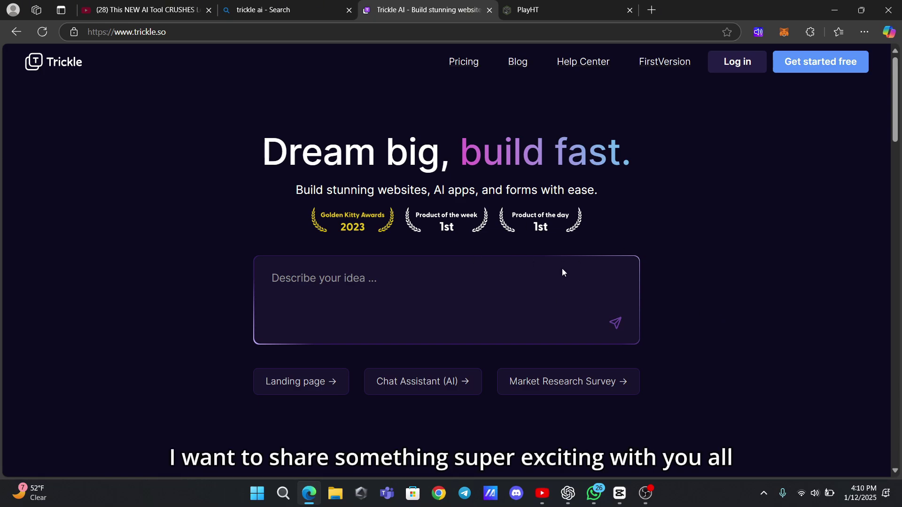
- Scroll through the Trickle AI landing page to look over its features
scroll(574, 286, "down", 5)
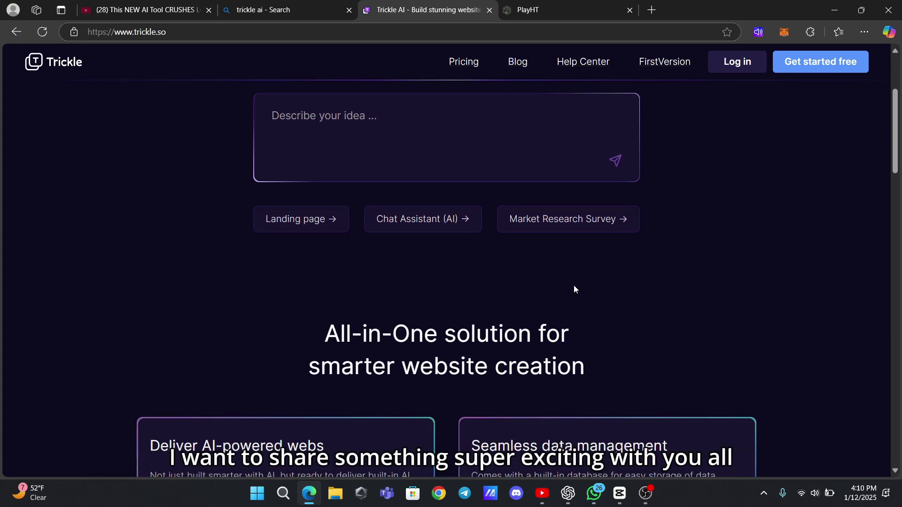
scroll(576, 290, "down", 6)
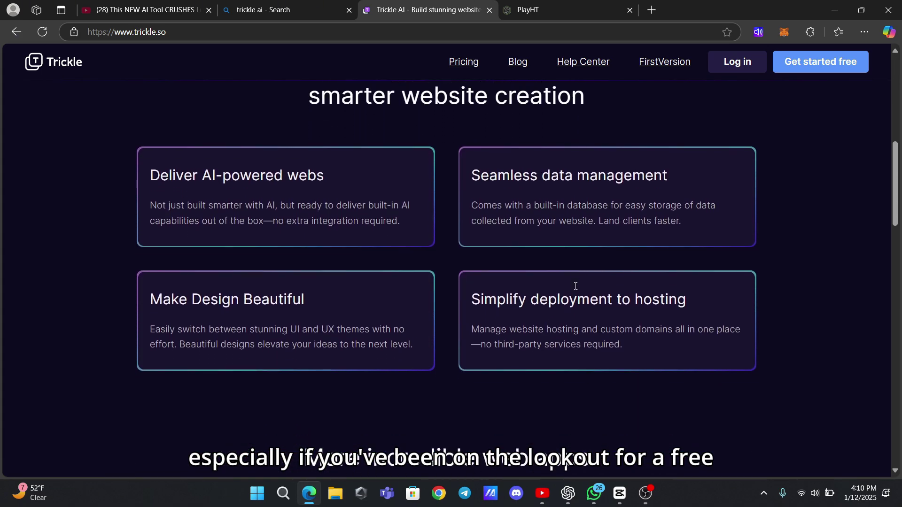
scroll(576, 290, "down", 3)
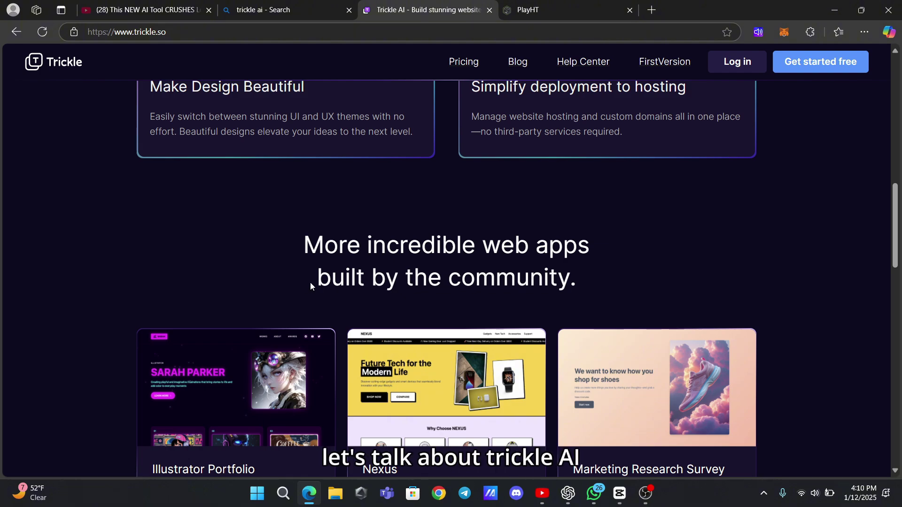
left_click_drag(328, 281, 606, 284)
scroll(375, 297, "down", 3)
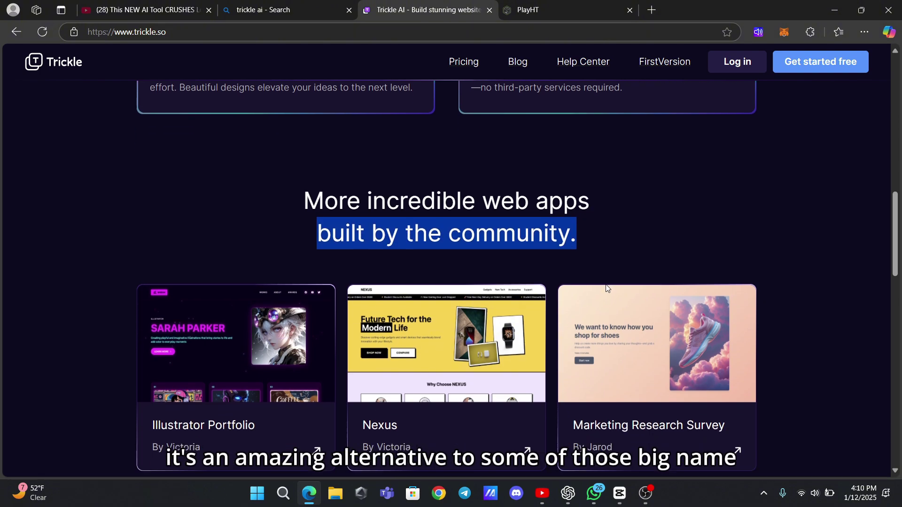
scroll(479, 348, "down", 3)
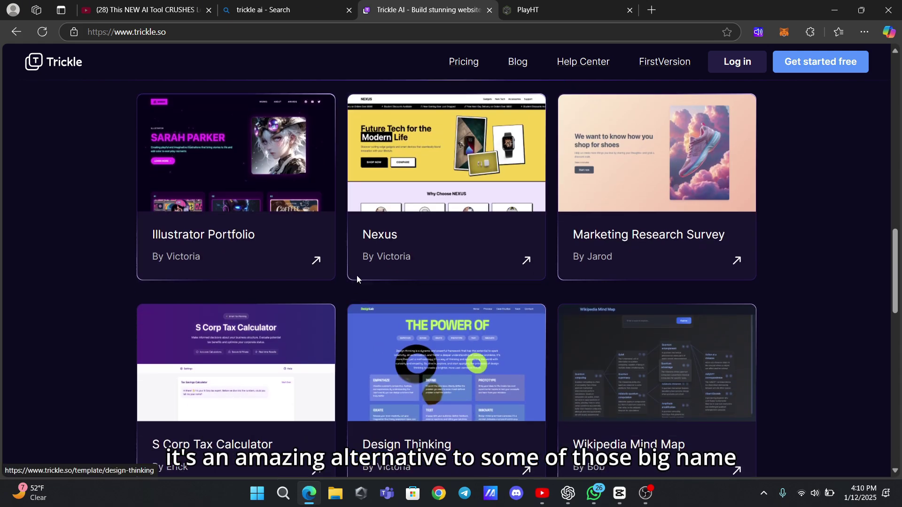
mouse_move(503, 334)
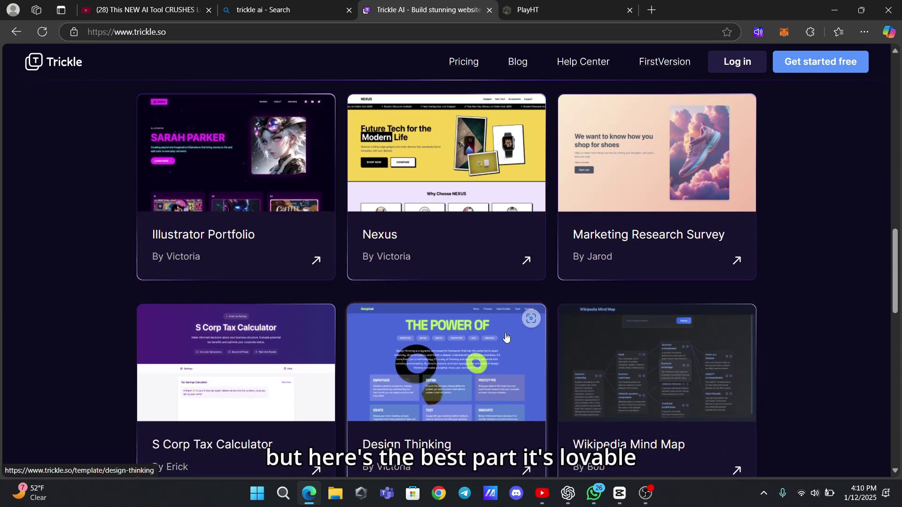
scroll(498, 338, "down", 6)
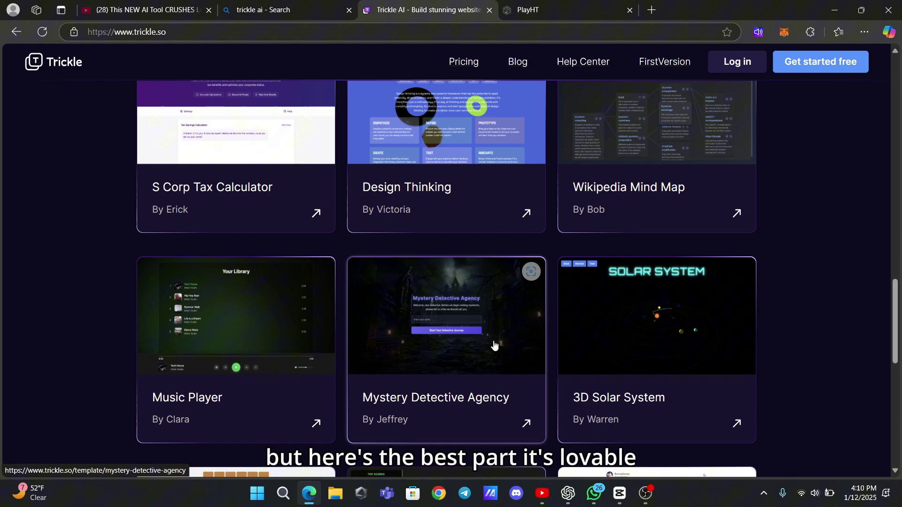
scroll(495, 345, "down", 5)
scroll(493, 344, "up", 6)
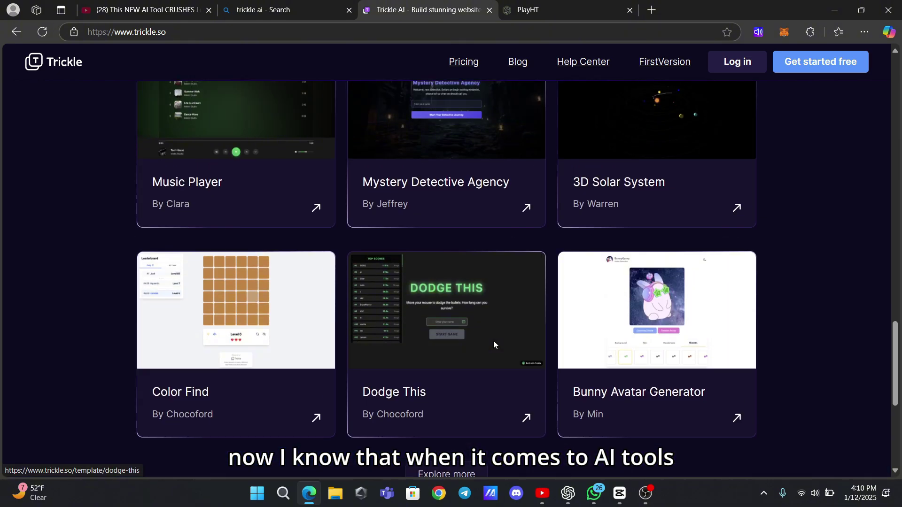
scroll(493, 345, "up", 18)
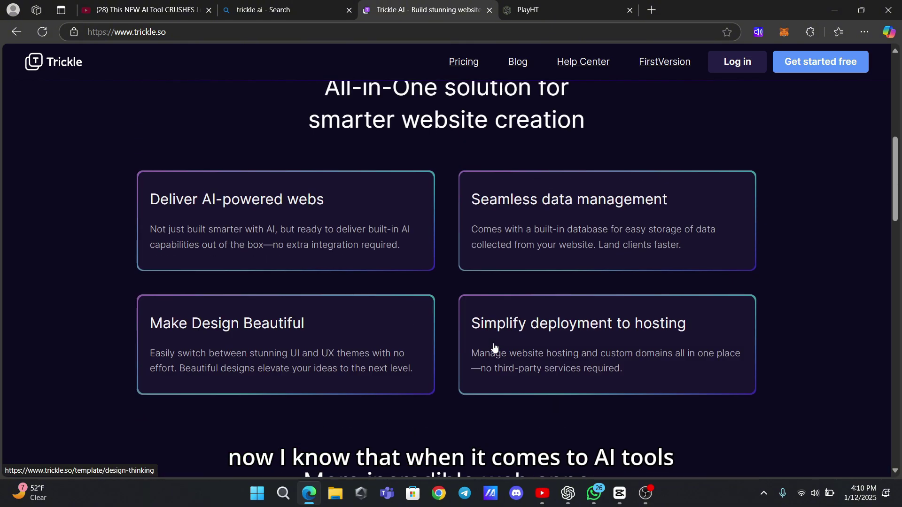
scroll(494, 345, "up", 4)
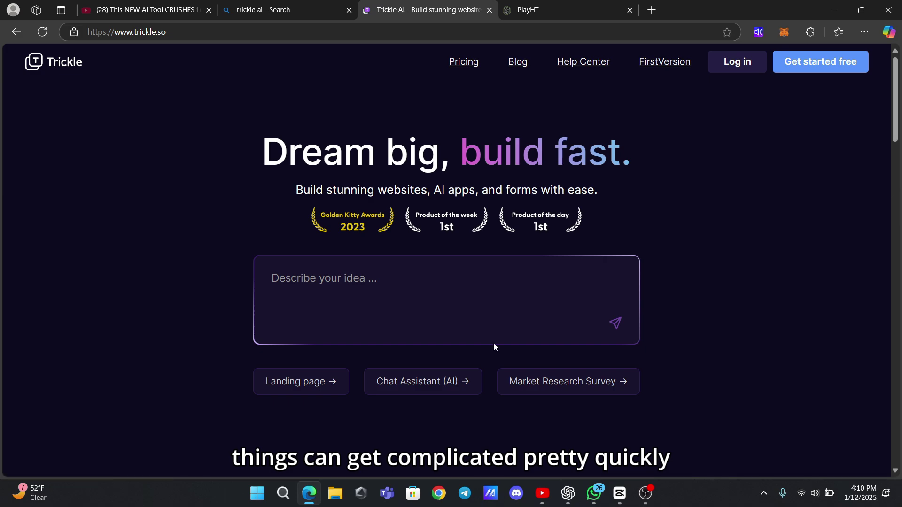
- Sign up for a free account with Google and reach the project dashboard
left_click(799, 62)
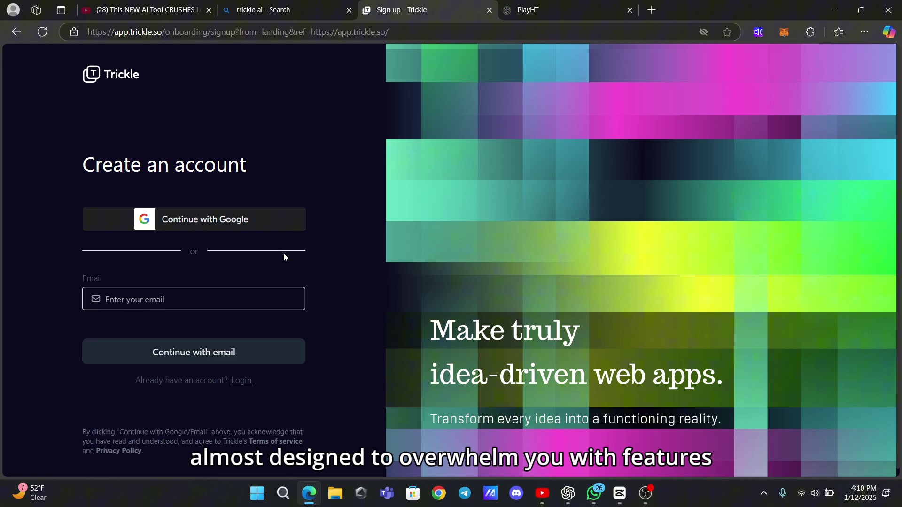
left_click(282, 220)
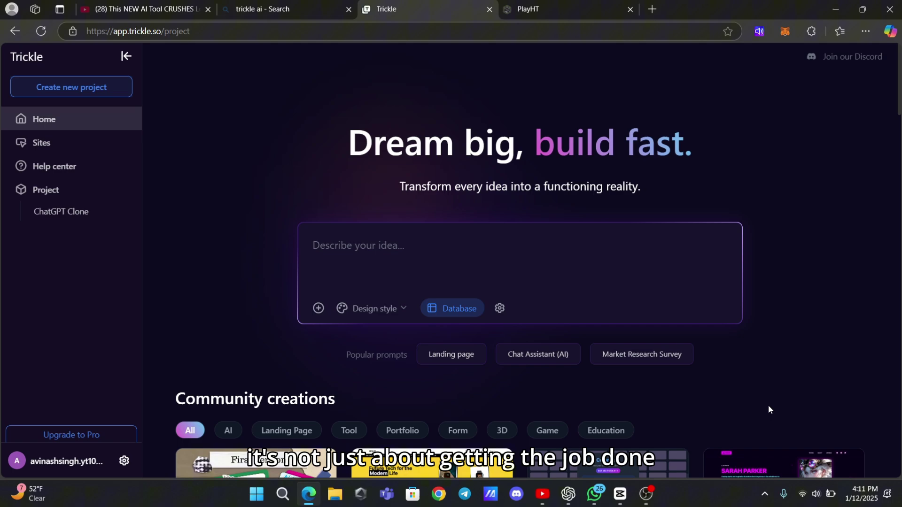
scroll(733, 402, "down", 3)
scroll(666, 277, "up", 2)
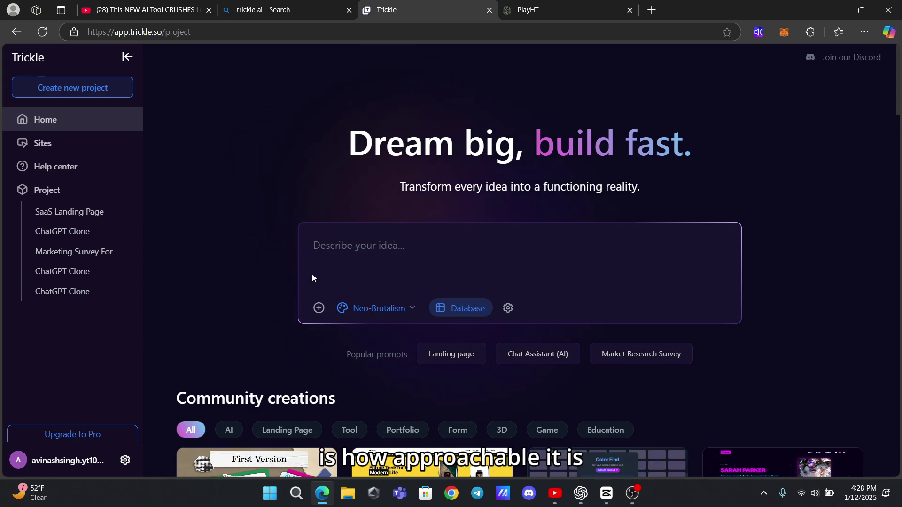
left_click(319, 308)
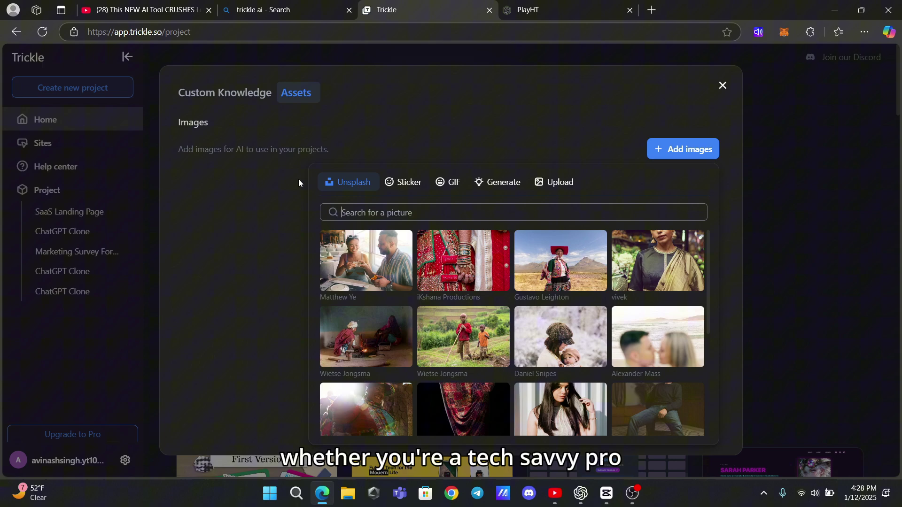
left_click(420, 187)
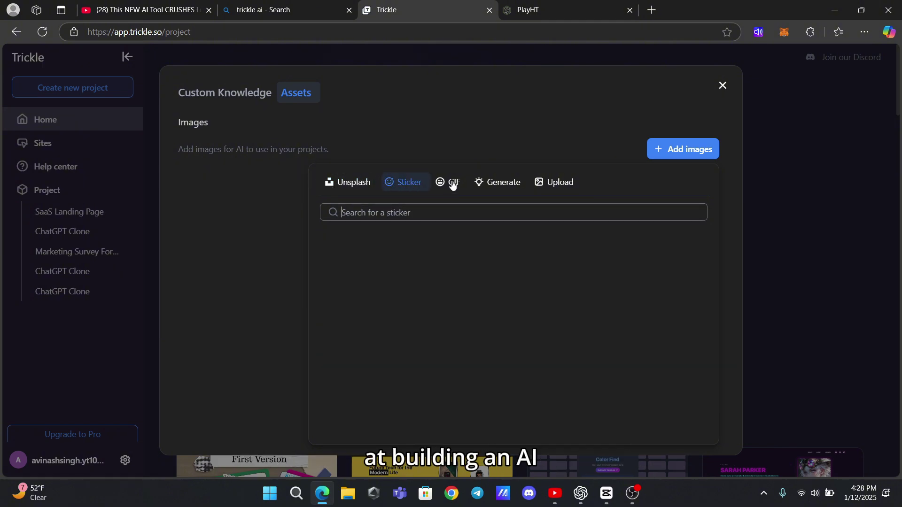
left_click(354, 184)
scroll(407, 283, "down", 2)
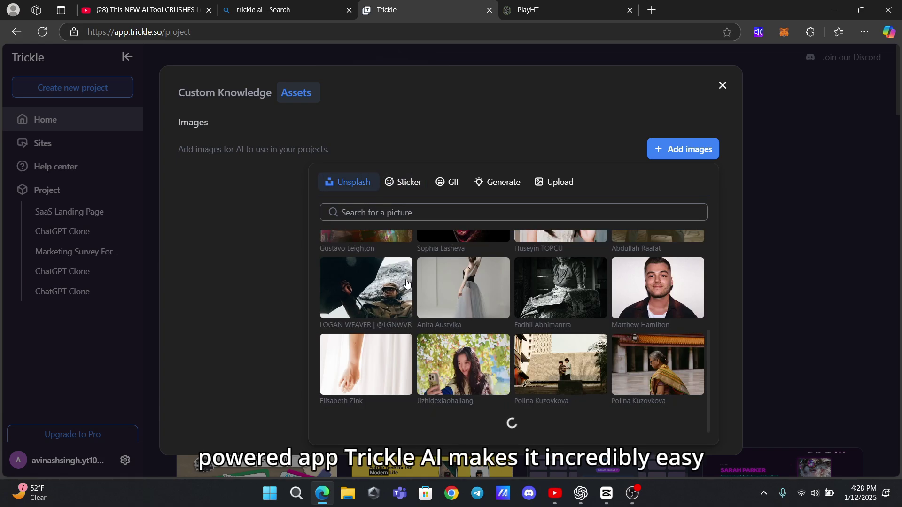
left_click(545, 184)
left_click(517, 185)
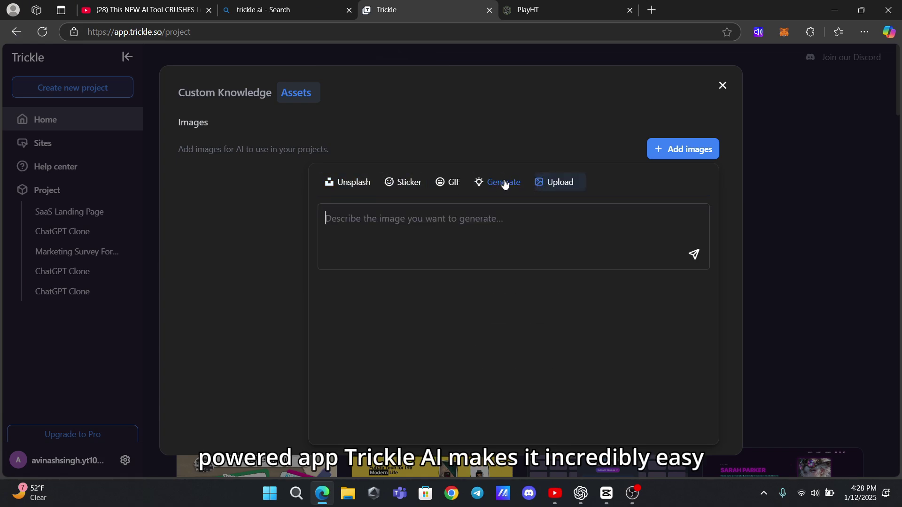
left_click(454, 183)
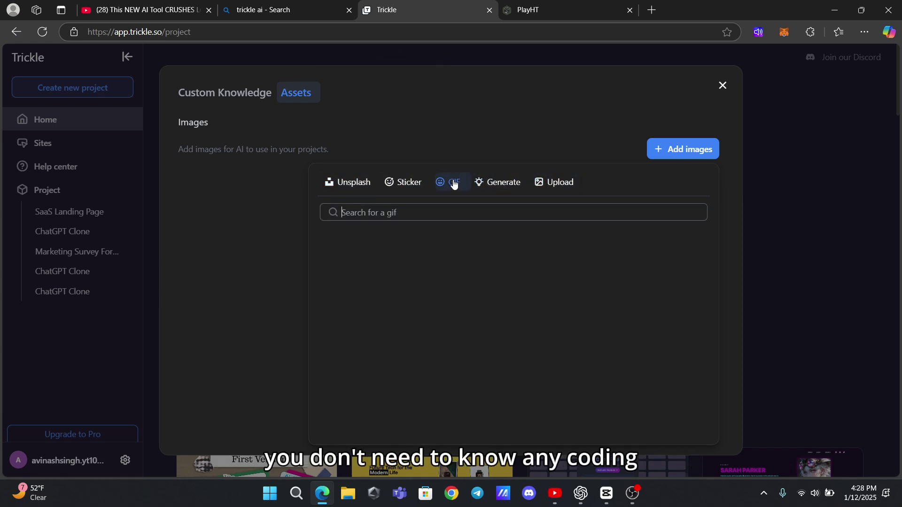
left_click(390, 182)
left_click(354, 184)
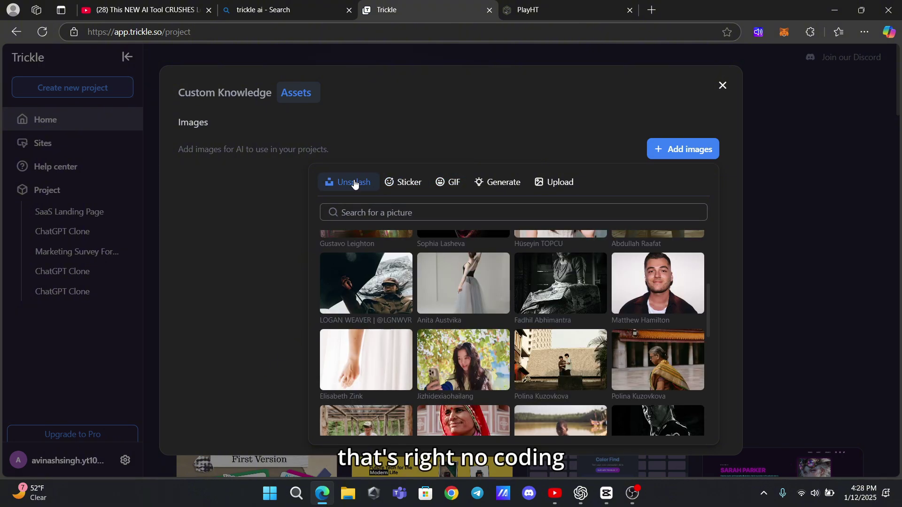
left_click(722, 85)
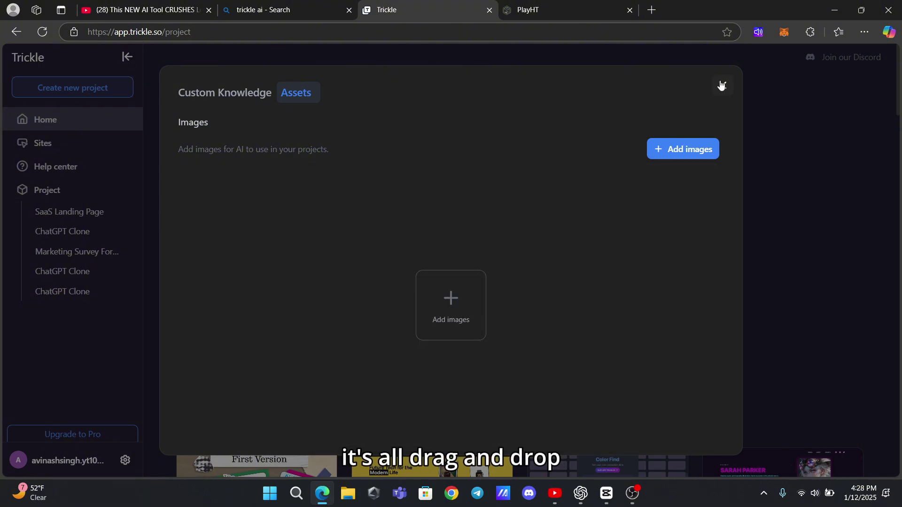
left_click(721, 84)
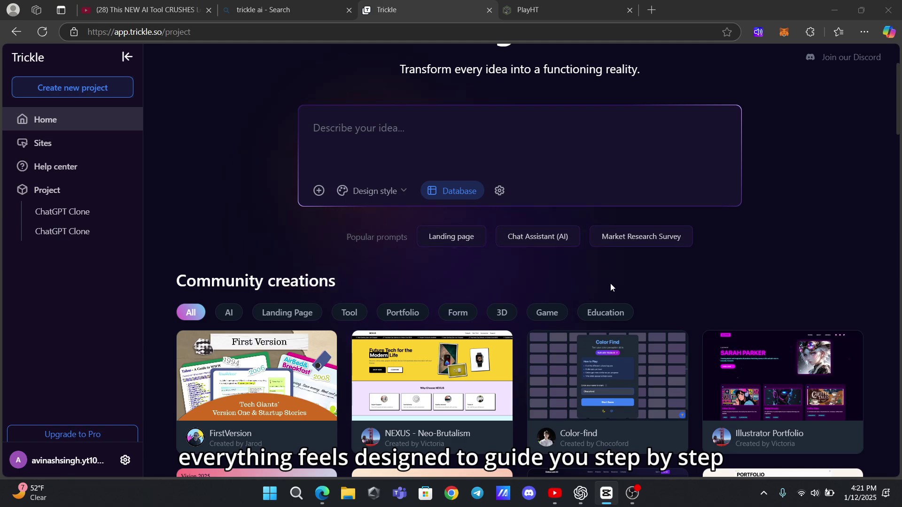
scroll(610, 283, "down", 9)
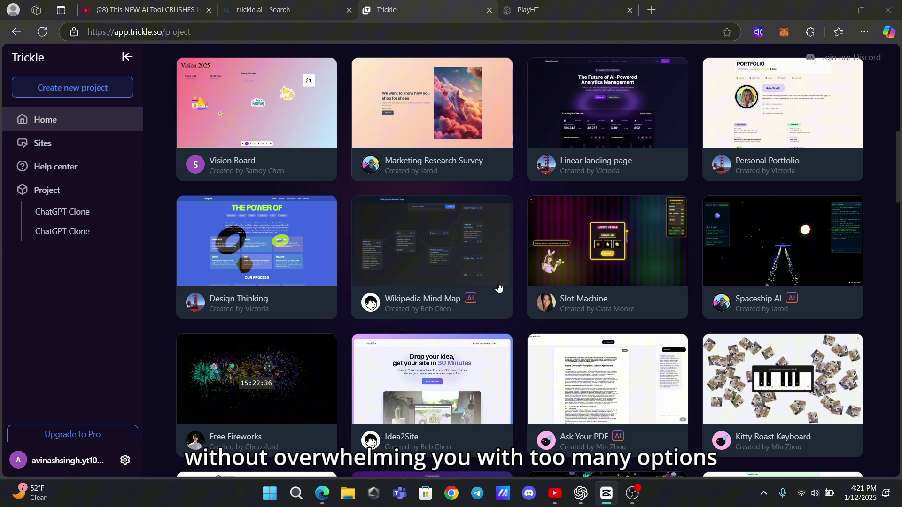
scroll(499, 288, "down", 8)
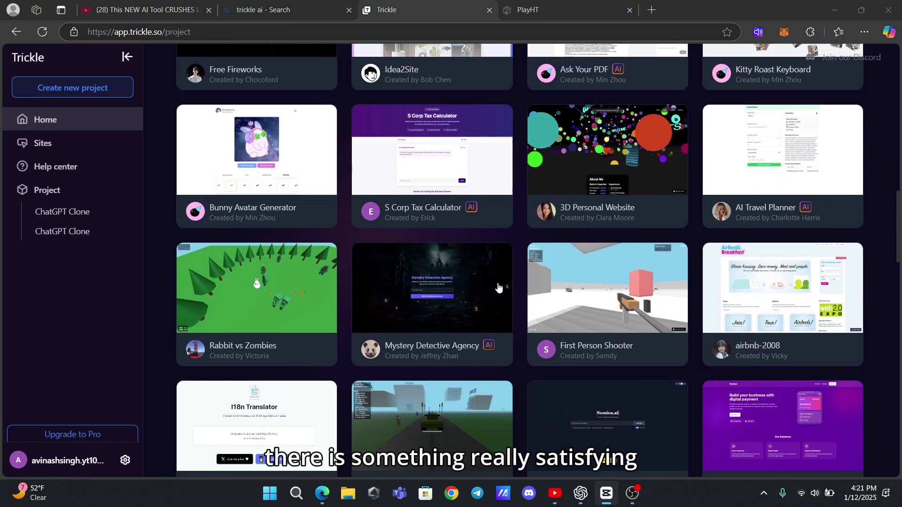
scroll(498, 287, "down", 2)
scroll(498, 287, "up", 11)
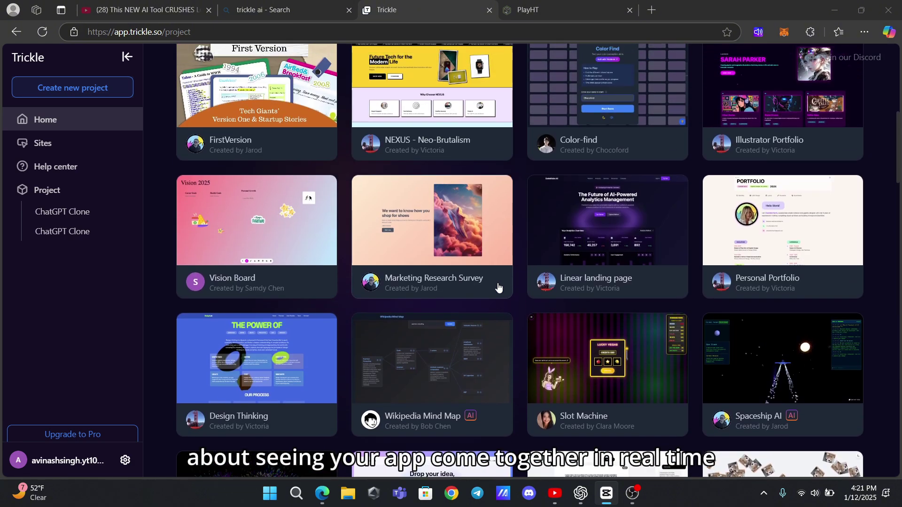
scroll(499, 287, "up", 9)
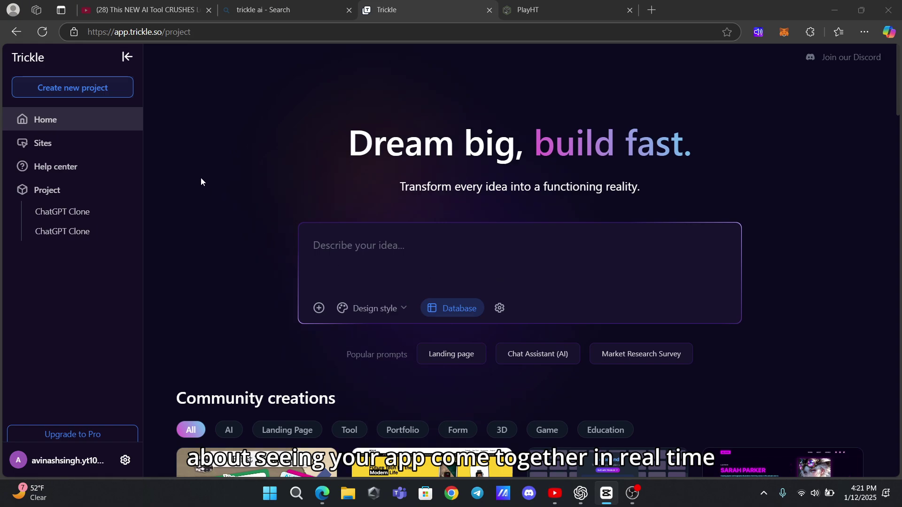
left_click(60, 142)
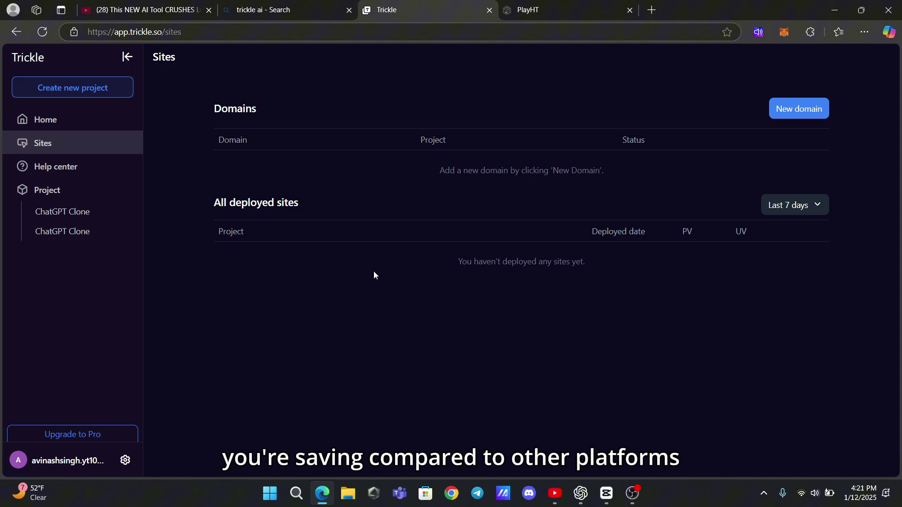
left_click(94, 123)
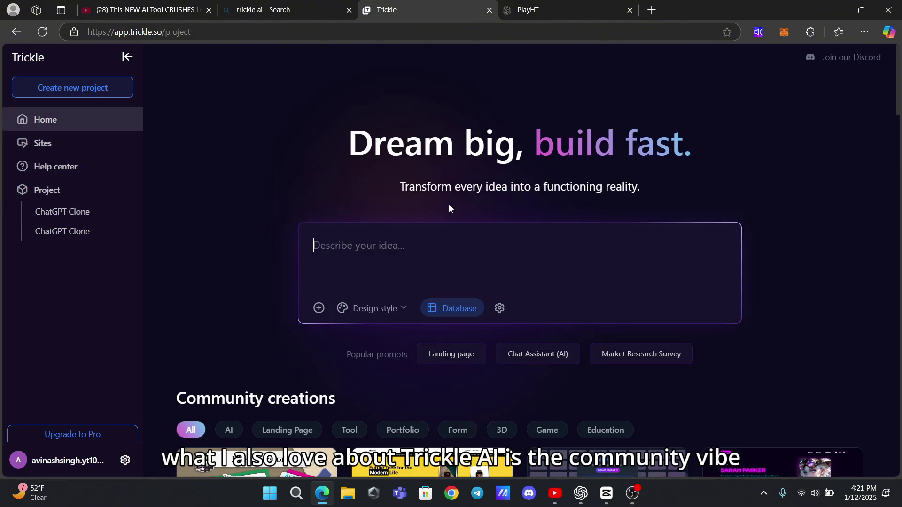
- Set the app's design style to the Neo-Brutalism theme
left_click(384, 308)
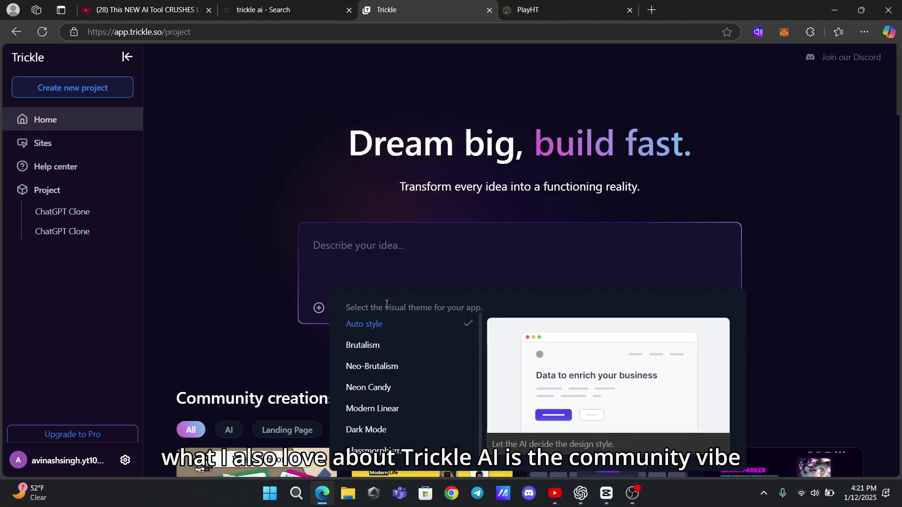
left_click(383, 366)
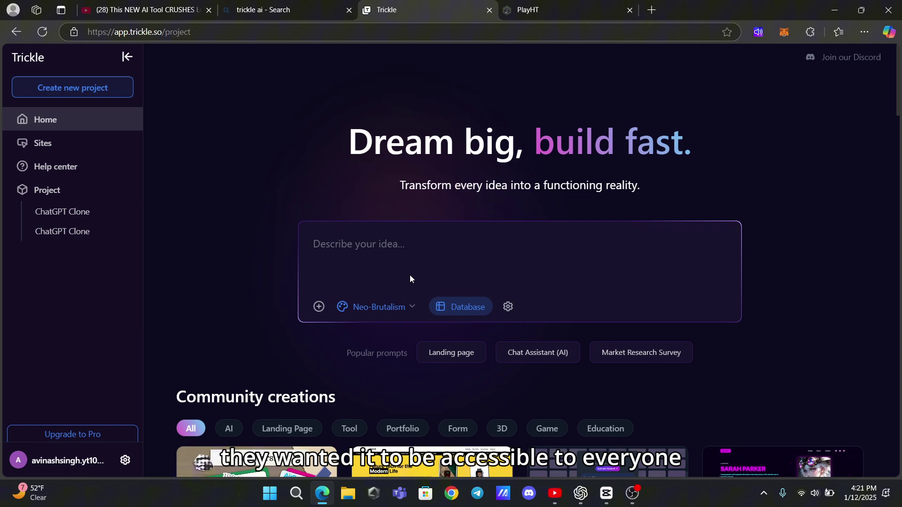
scroll(368, 287, "down", 3)
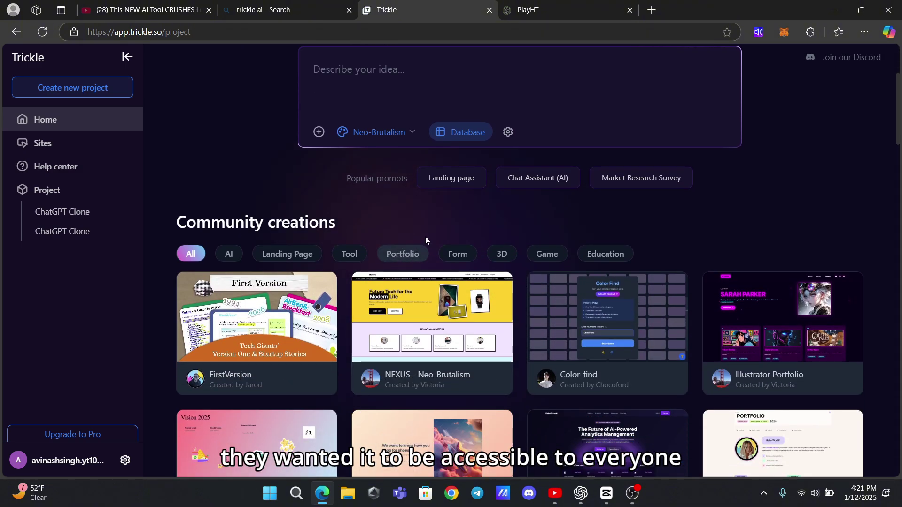
- Filter community creations to AI projects and browse them
left_click(230, 254)
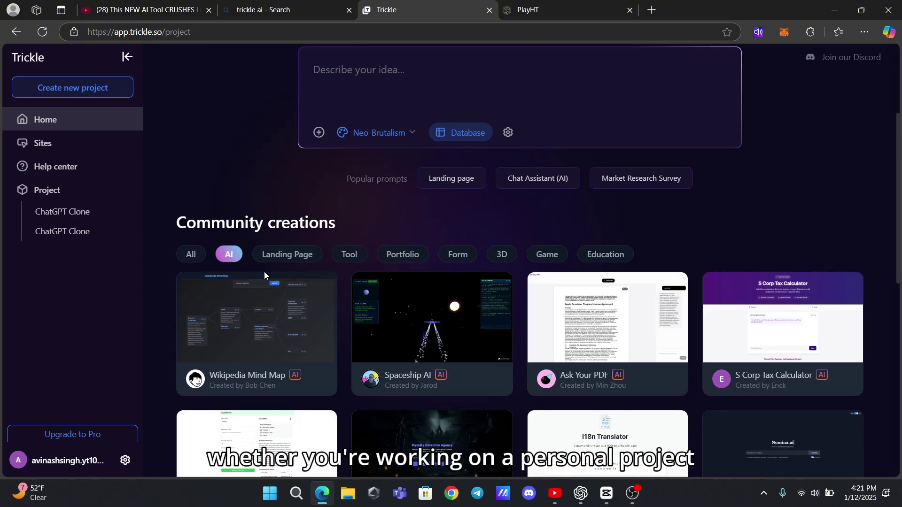
scroll(292, 311, "down", 2)
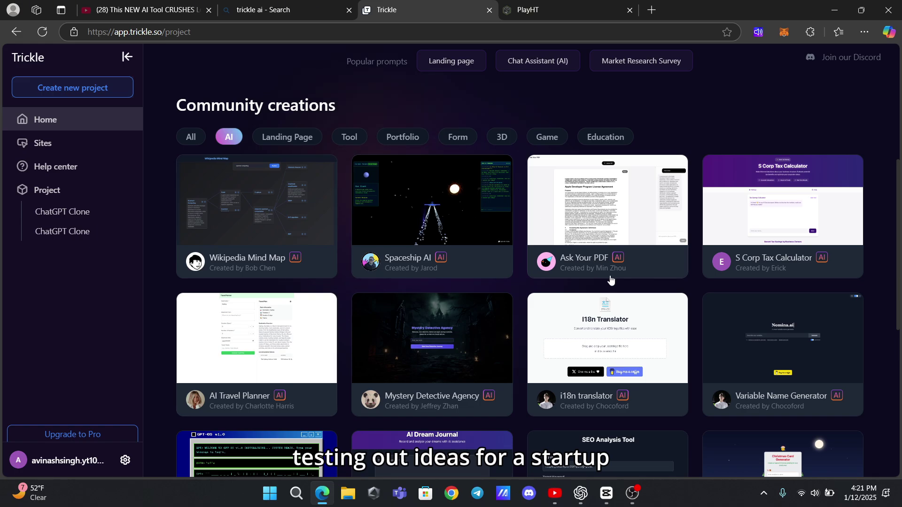
scroll(523, 345, "down", 2)
scroll(522, 345, "up", 7)
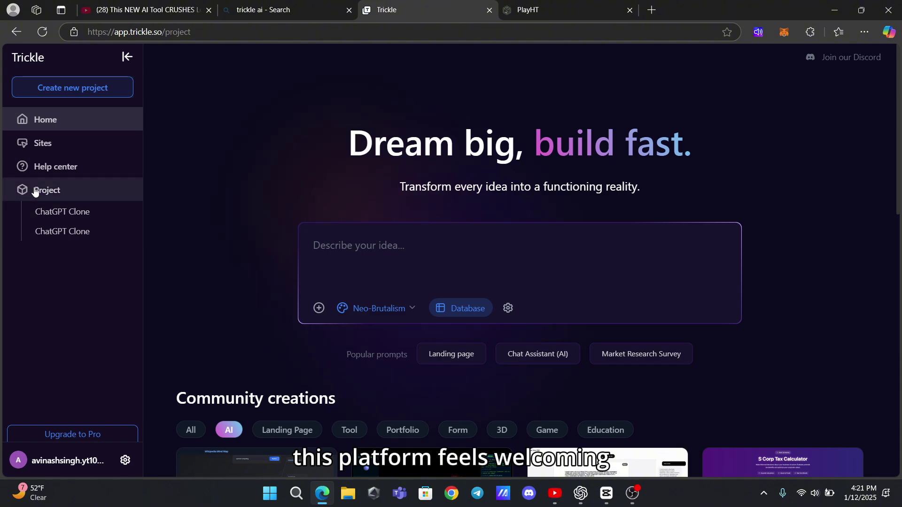
scroll(204, 285, "down", 1)
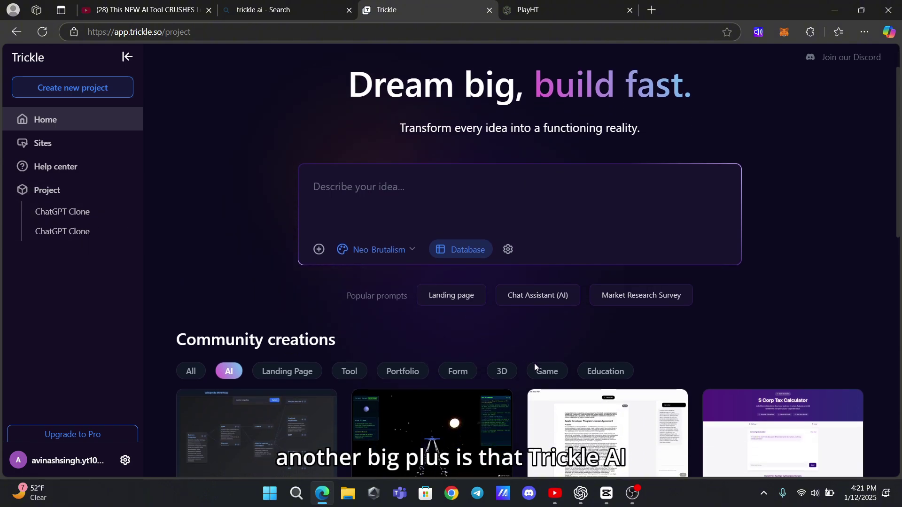
- Switch the creations filter to Game, then bring up the Upgrade to Pro pricing plans
left_click(547, 371)
scroll(547, 328, "down", 3)
scroll(436, 343, "down", 3)
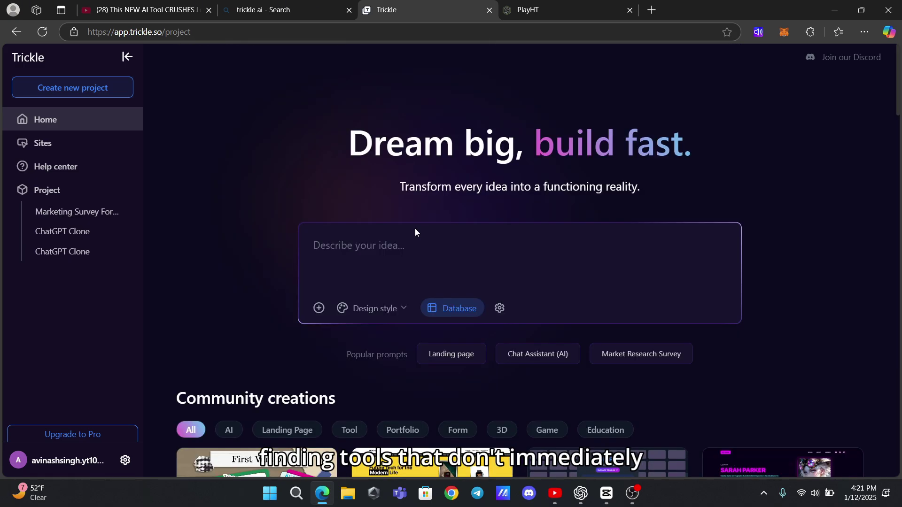
left_click(84, 436)
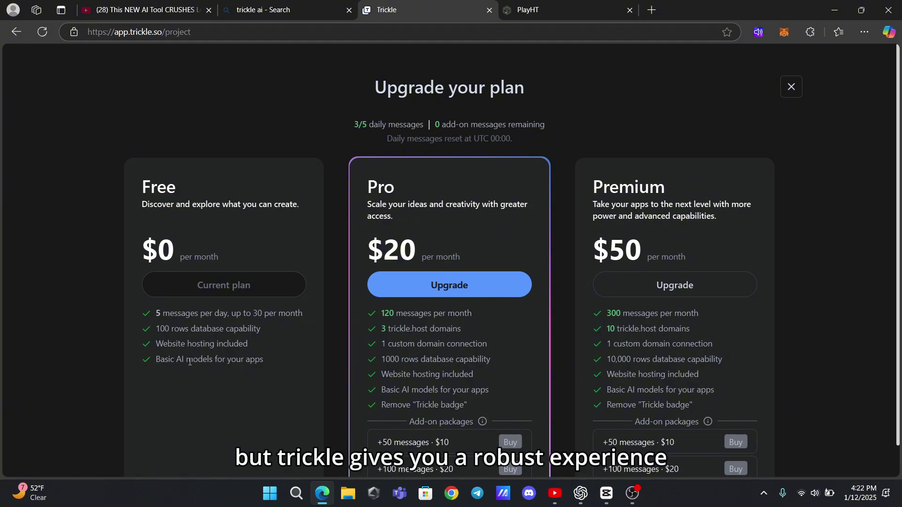
- Review the Free $0, Pro $20 and Premium $50 plans, then close the pricing dialog
scroll(475, 348, "down", 1)
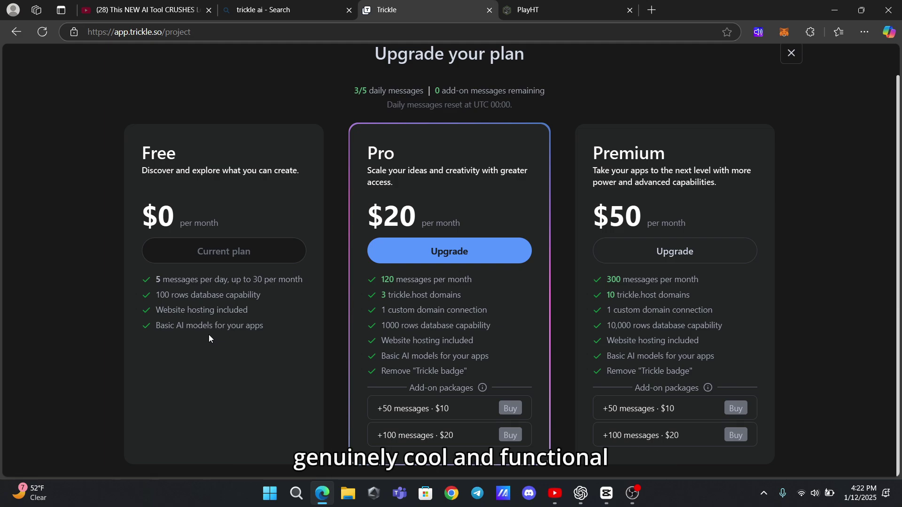
scroll(52, 84, "up", 1)
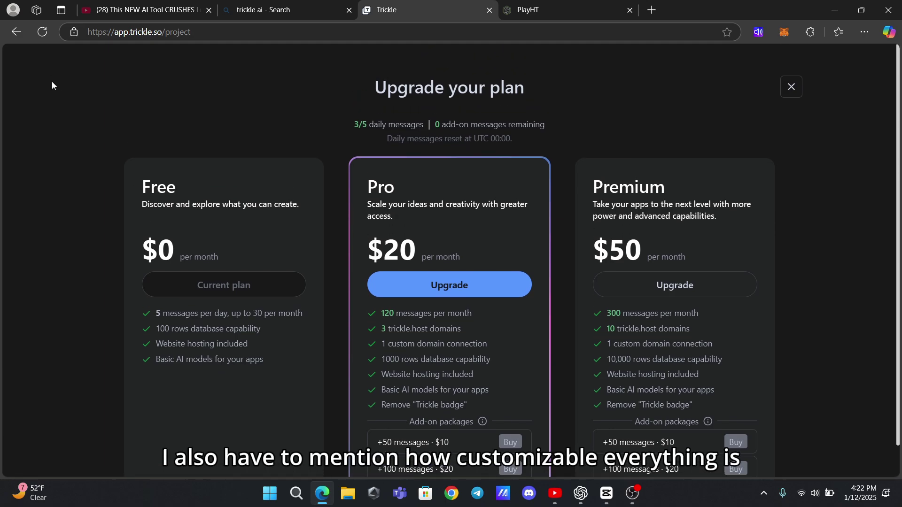
left_click(791, 87)
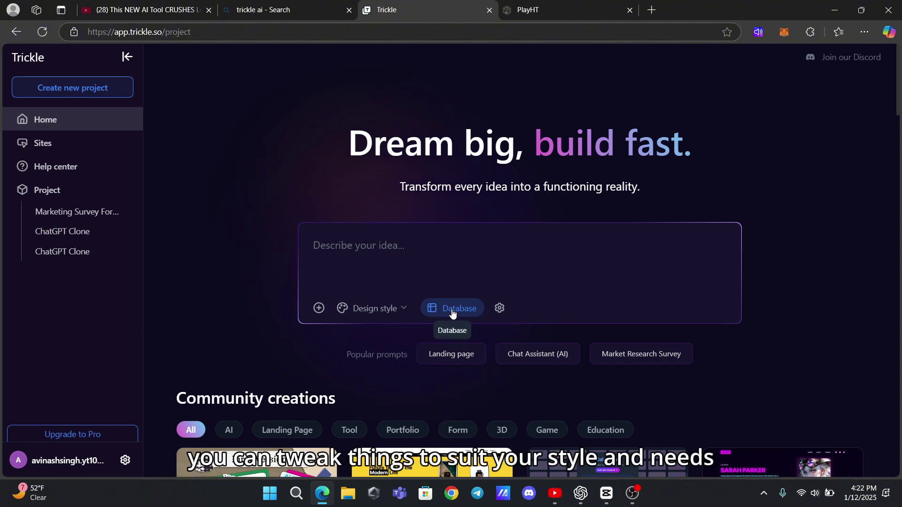
- Glance at the Custom Knowledge dialog, then filter creations to AI projects like Ask Your PDF
left_click(500, 309)
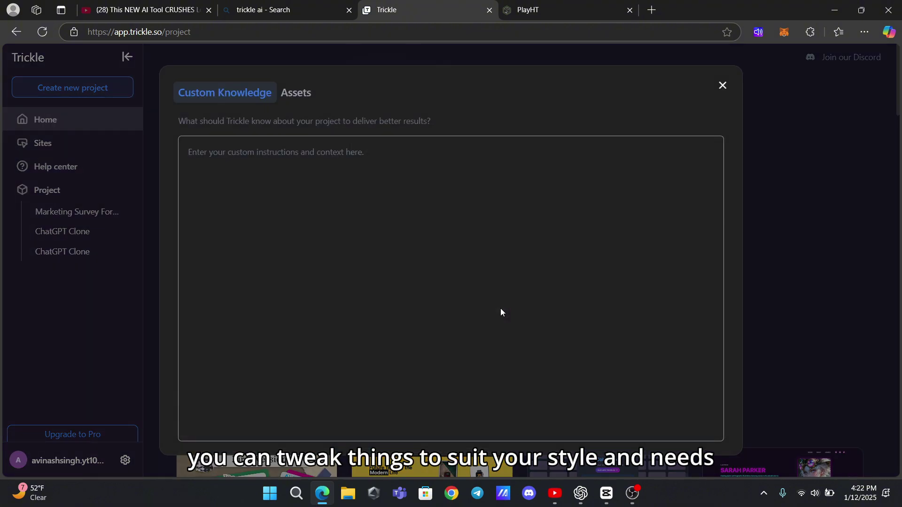
left_click(722, 81)
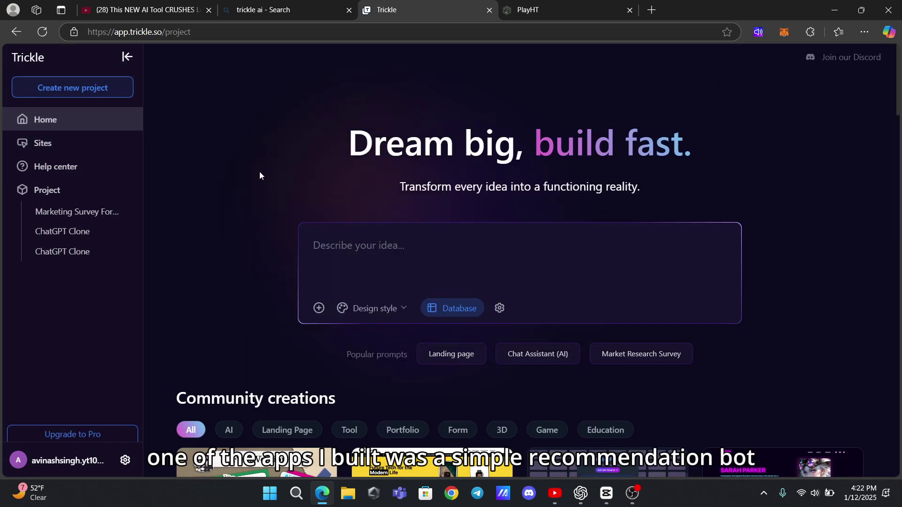
scroll(260, 176, "down", 2)
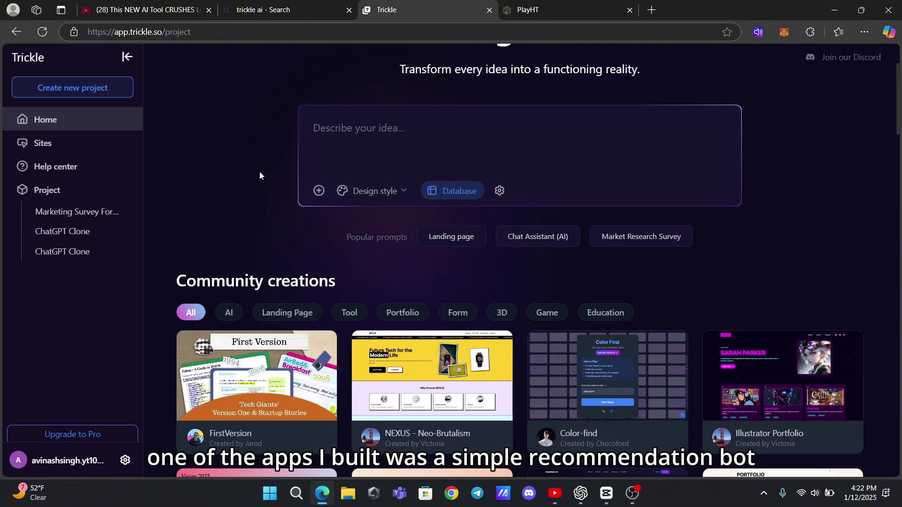
scroll(260, 173, "down", 2)
scroll(260, 172, "down", 1)
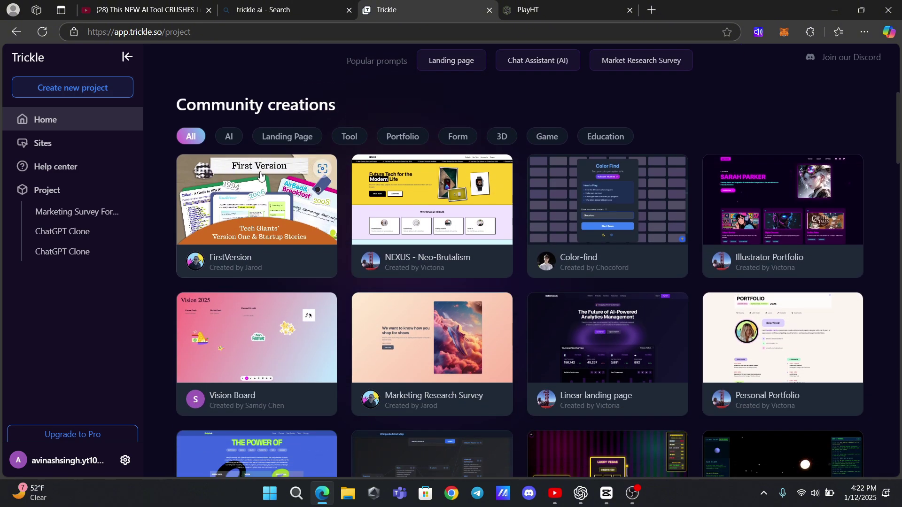
left_click(230, 136)
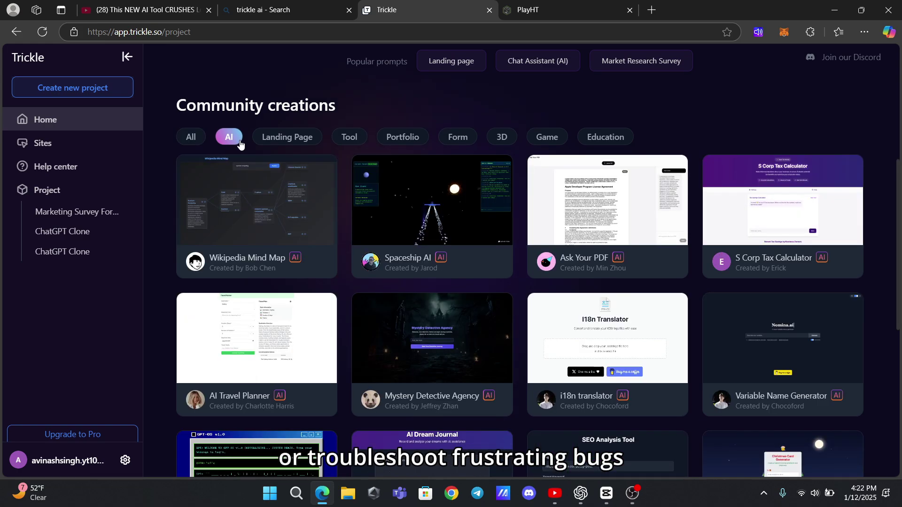
mouse_move(506, 364)
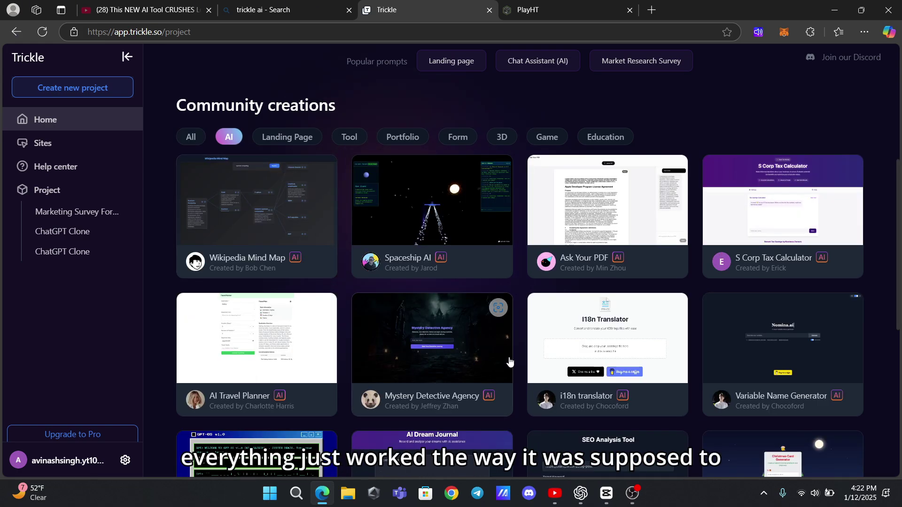
left_click(603, 357)
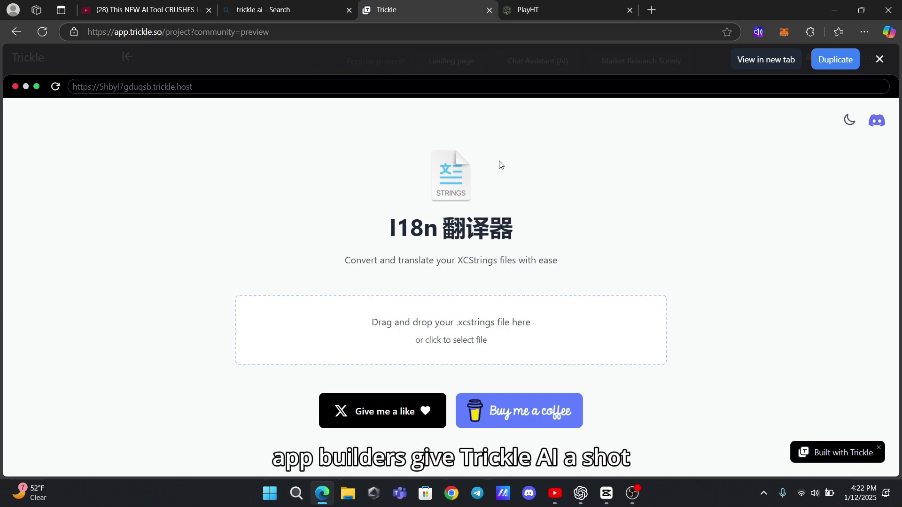
left_click(879, 58)
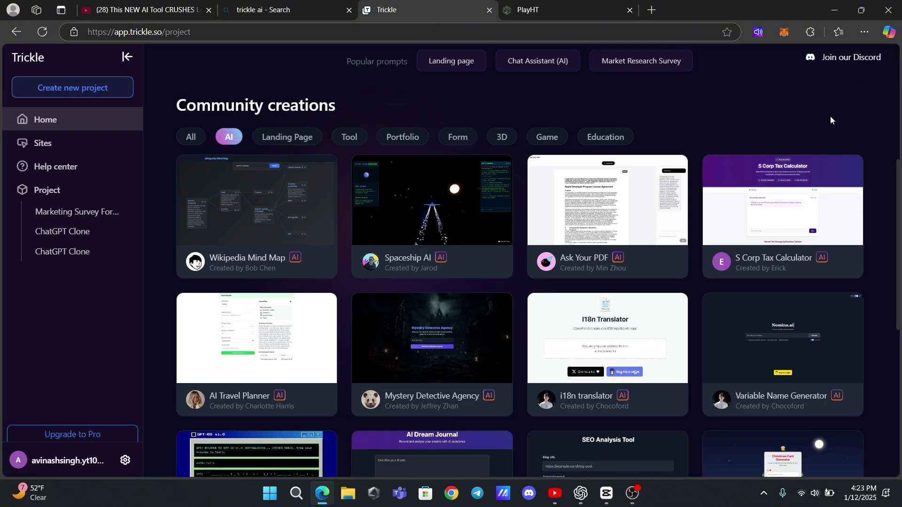
scroll(749, 230, "down", 4)
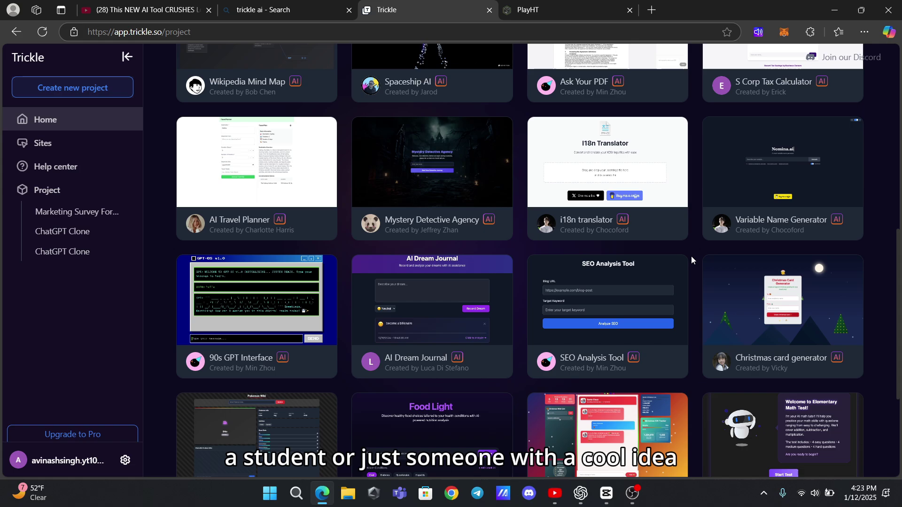
scroll(689, 261, "down", 2)
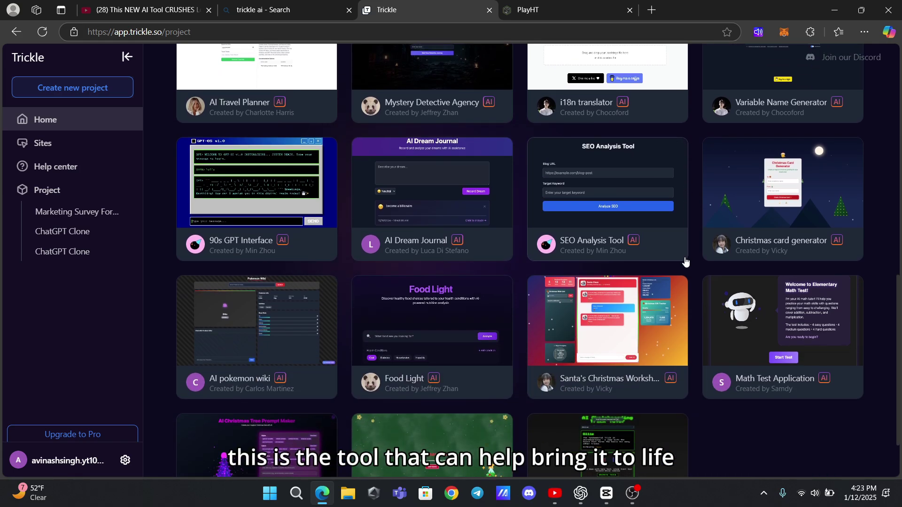
scroll(685, 261, "down", 1)
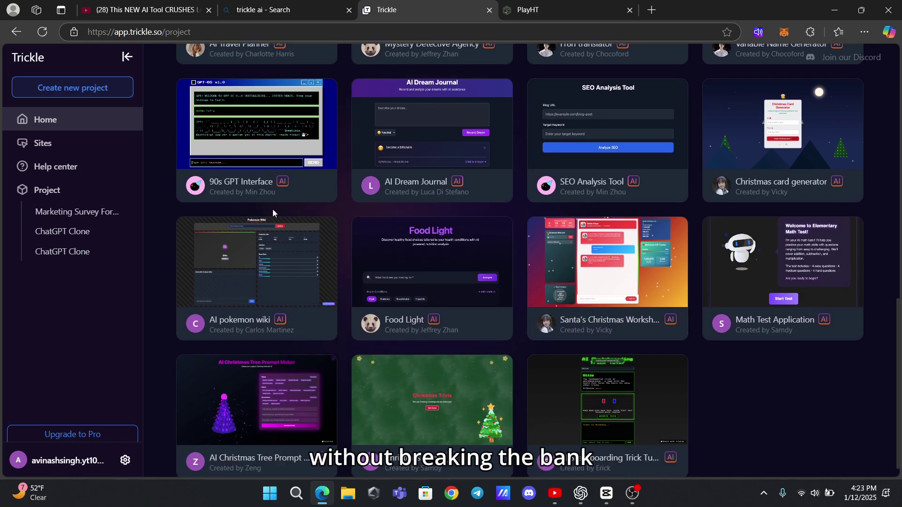
scroll(272, 210, "up", 8)
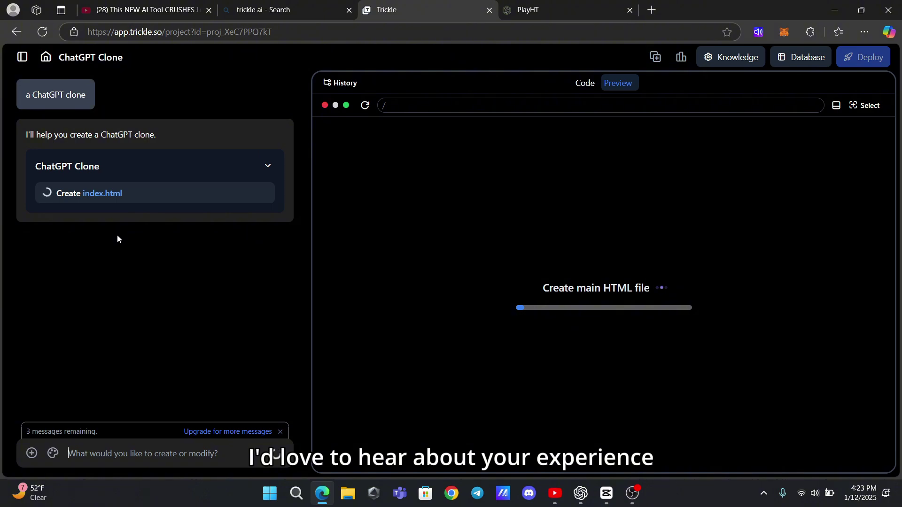
- Collapse and re-expand the ChatGPT Clone step list, then view index.html in the Code tab
left_click(263, 165)
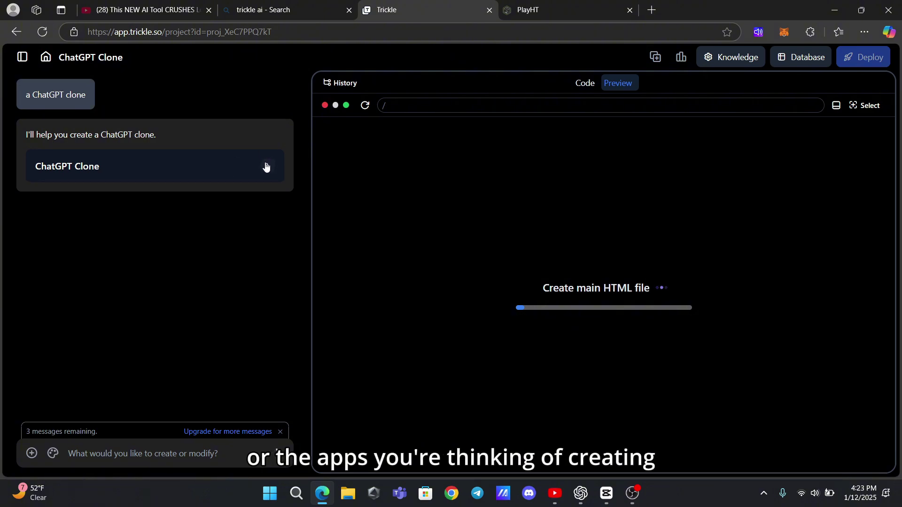
left_click(263, 165)
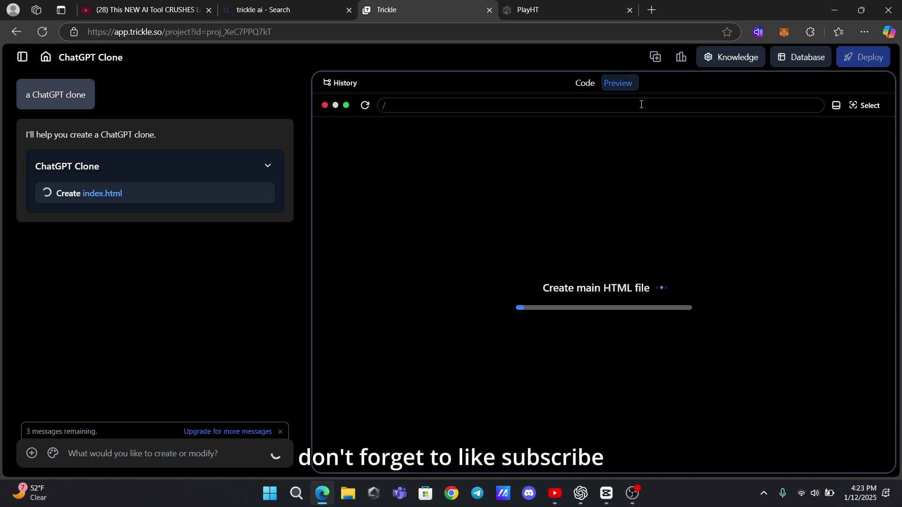
left_click(584, 83)
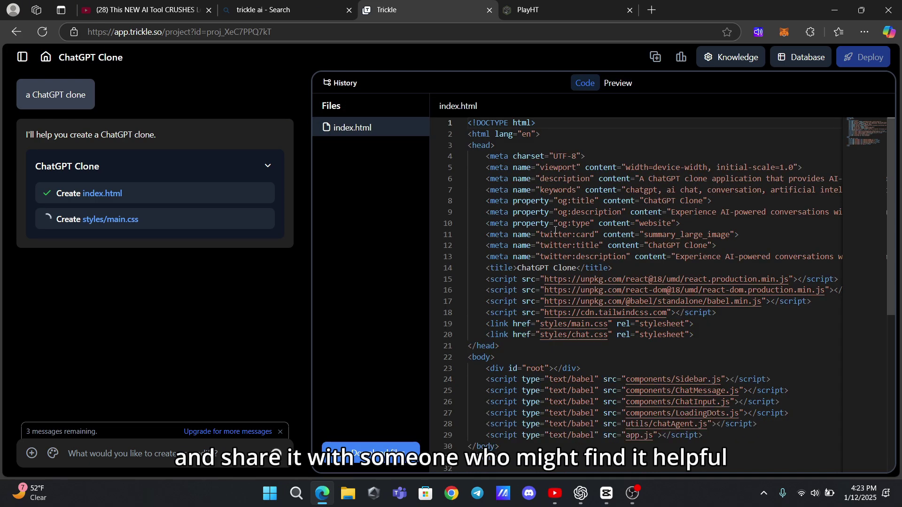